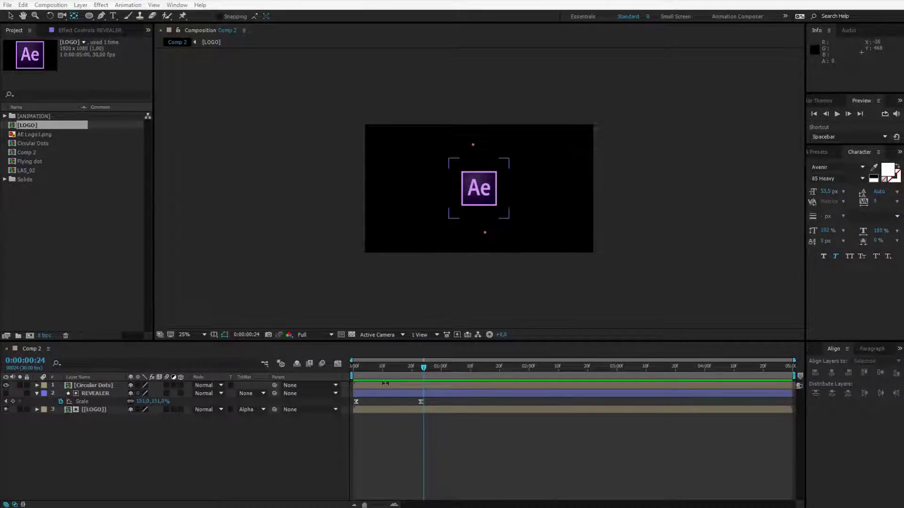
# Rewind Comp 2 to 0:00:00:00 and play the logo-reveal preview, stopping and replaying it
pyautogui.moveTo(390, 367); pyautogui.dragTo(321, 367)
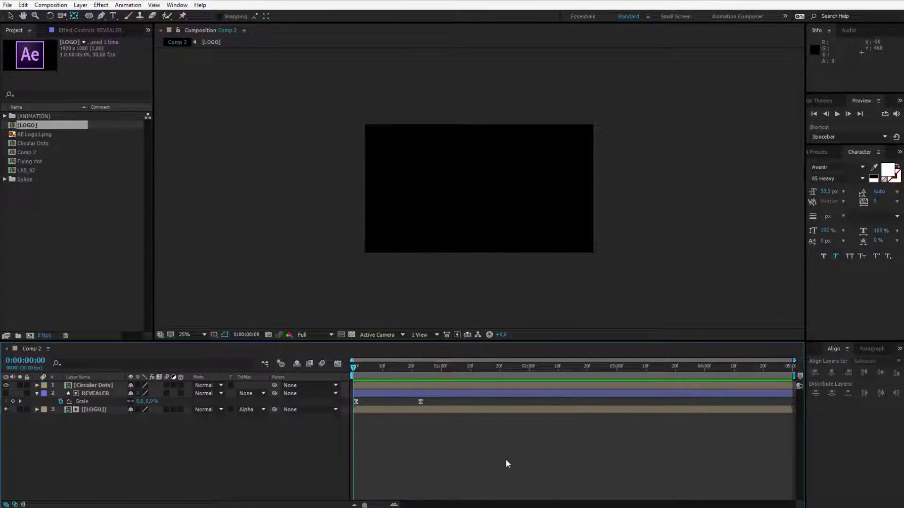
pyautogui.press('space')
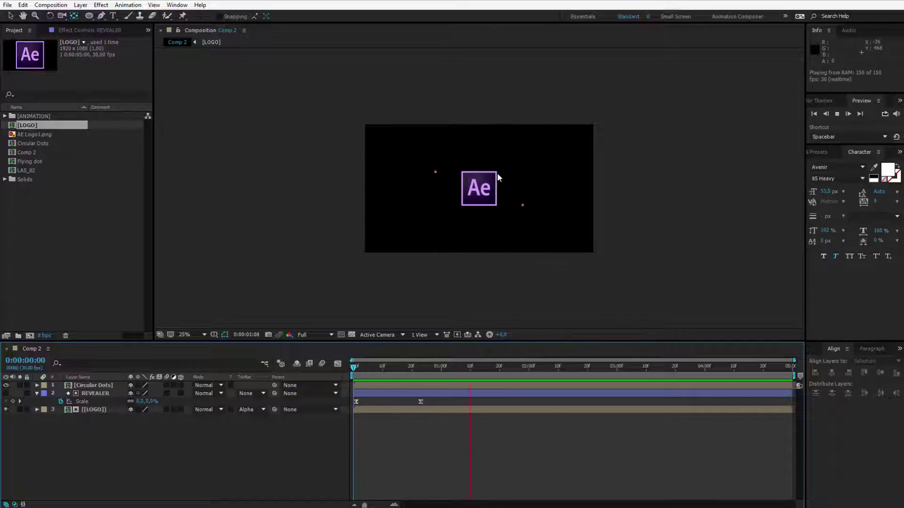
pyautogui.press('space')
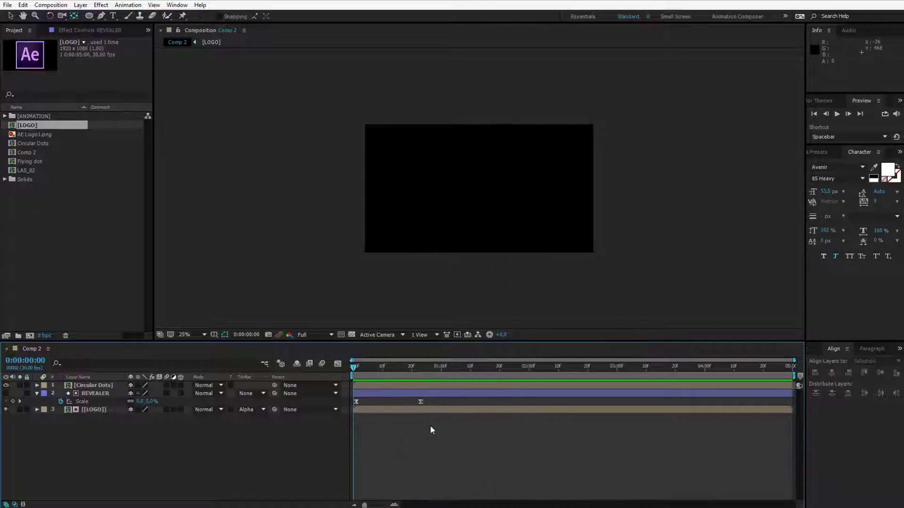
pyautogui.press('space')
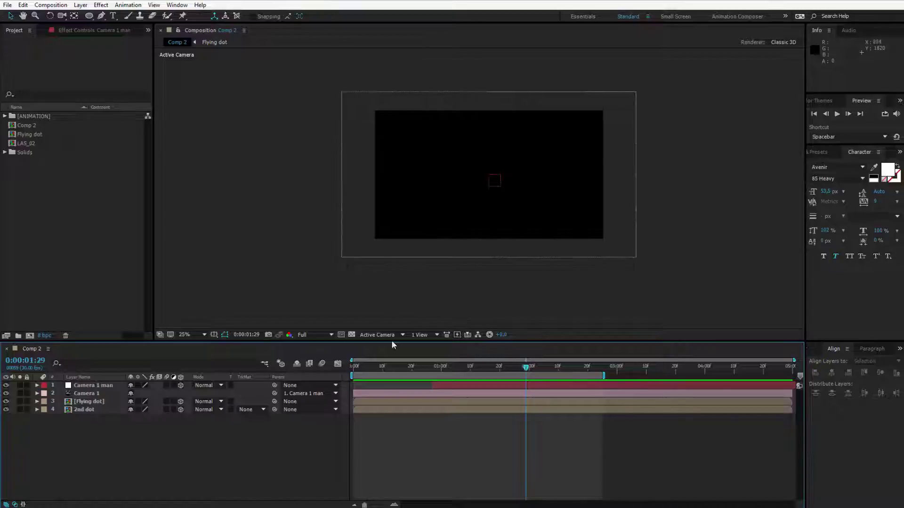
# Play the flying dots animation from the first frame
pyautogui.click(103, 412)
pyautogui.press('Home')
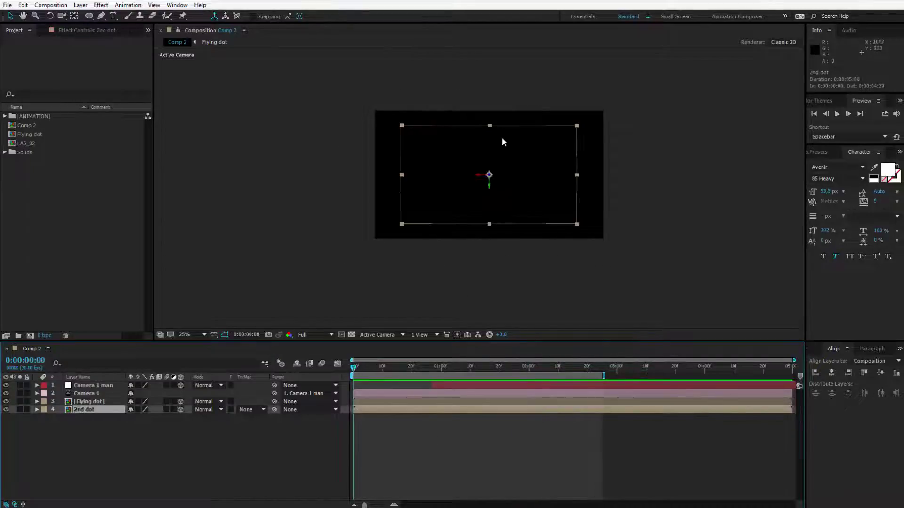
pyautogui.press('space')
pyautogui.press('space')
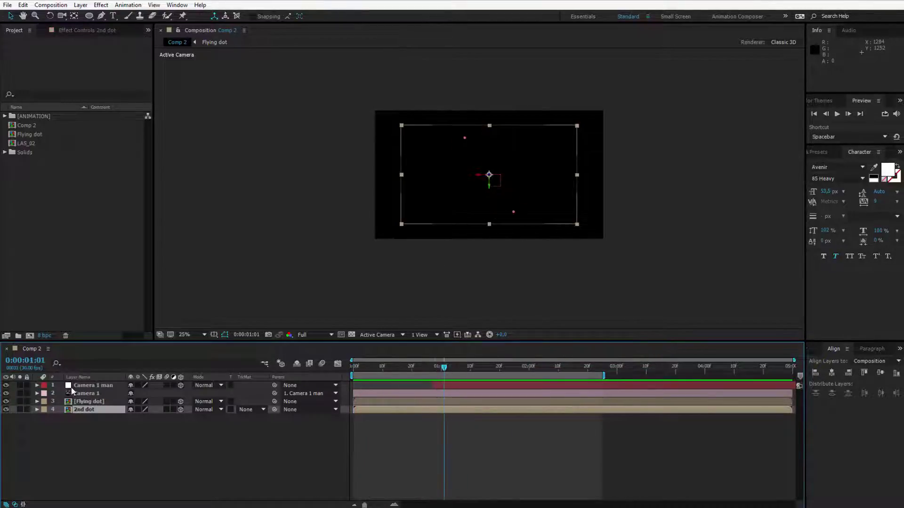
# Pre-compose all four layers into 'Circular Dots' and preview it from the start
pyautogui.hotkey('ctrl', 'a')
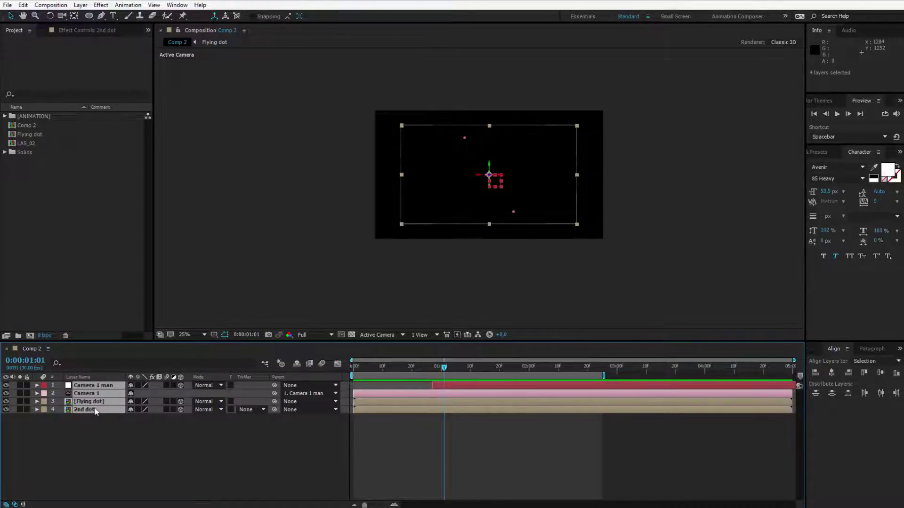
pyautogui.rightClick(94, 394)
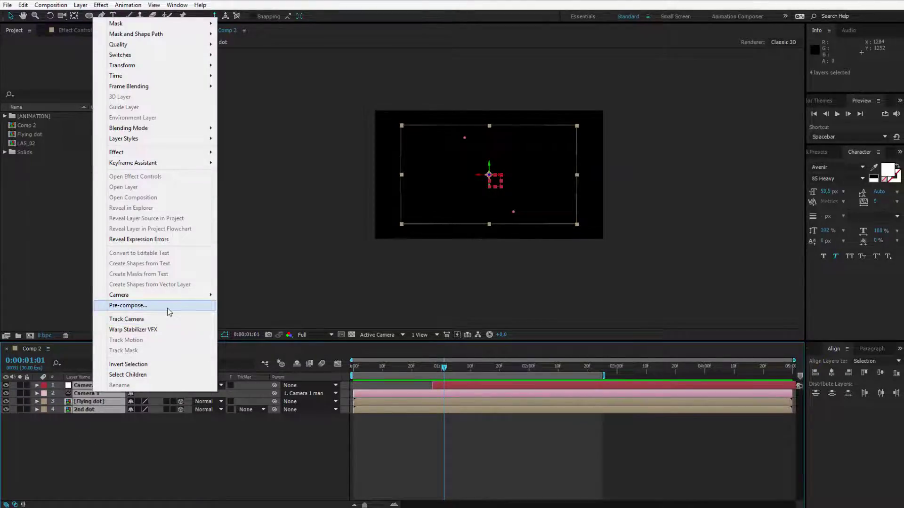
pyautogui.click(168, 307)
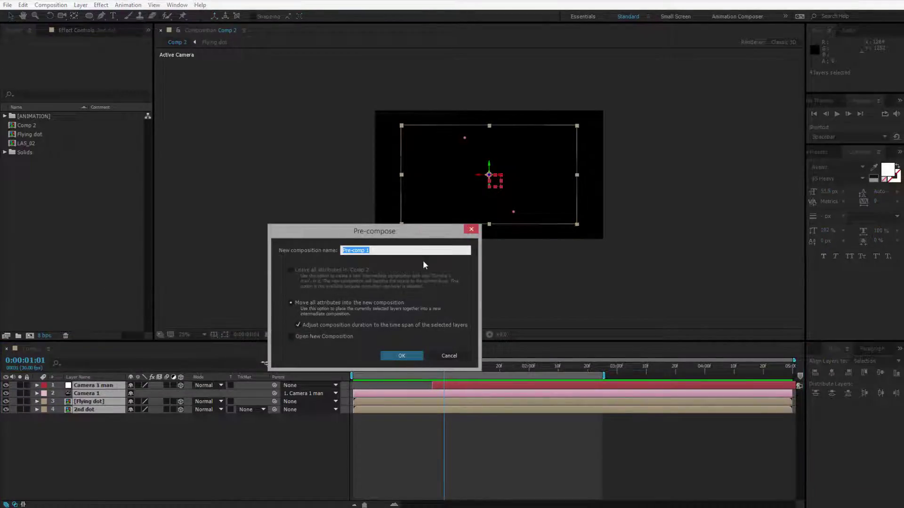
pyautogui.write('Circular Dots')
pyautogui.press('Return')
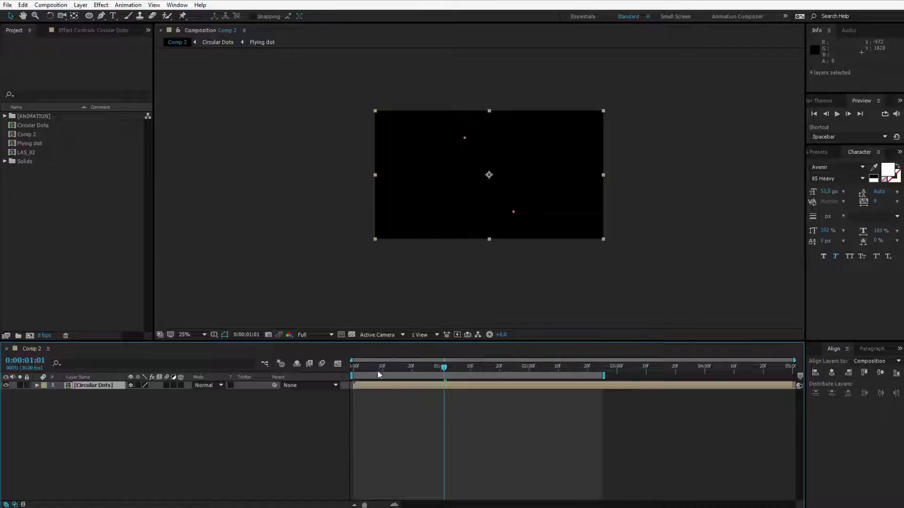
pyautogui.moveTo(377, 367); pyautogui.dragTo(354, 366)
pyautogui.press('space')
pyautogui.press('space')
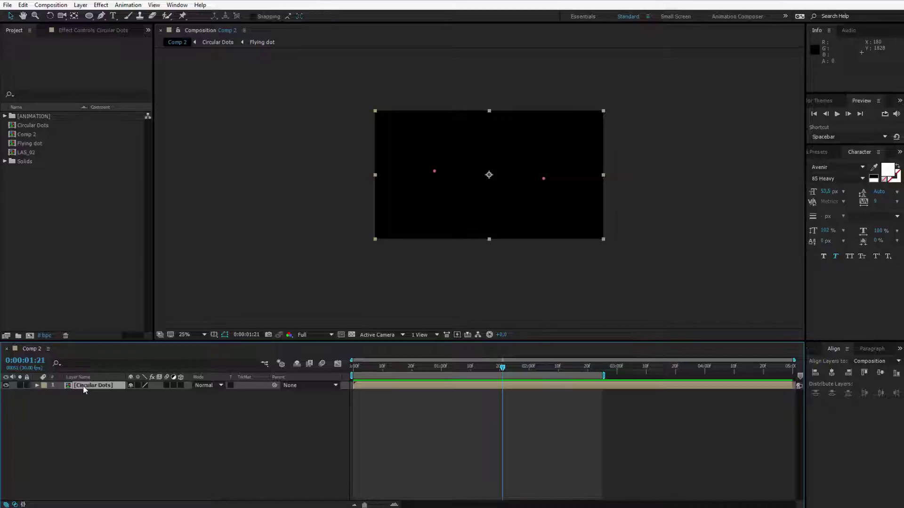
# Bring AE Logo1.png from the Project Files folder into the After Effects Project panel
pyautogui.hotkey('alt', 'Tab')
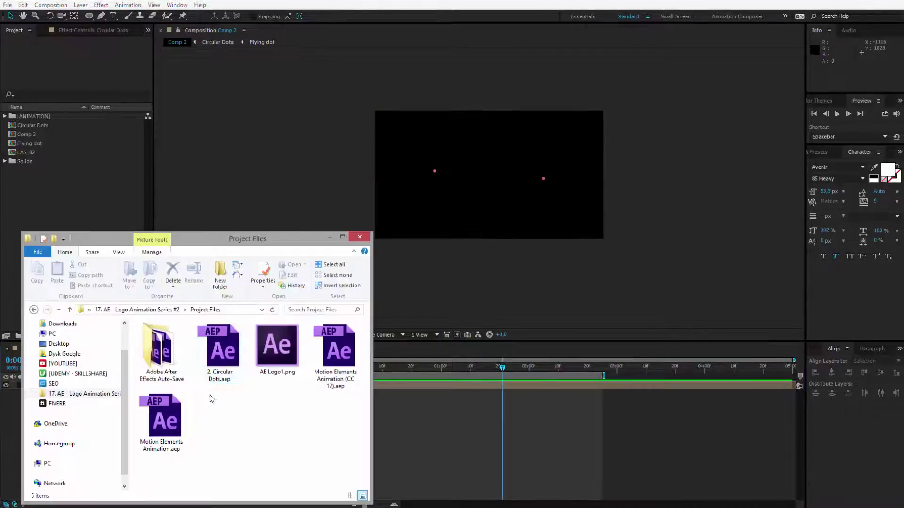
pyautogui.moveTo(218, 248); pyautogui.dragTo(337, 197)
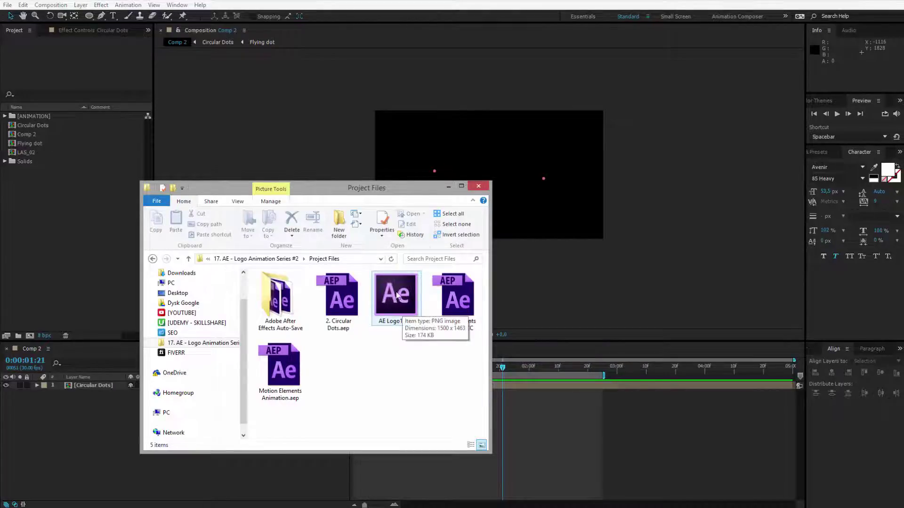
pyautogui.moveTo(395, 309); pyautogui.dragTo(46, 257)
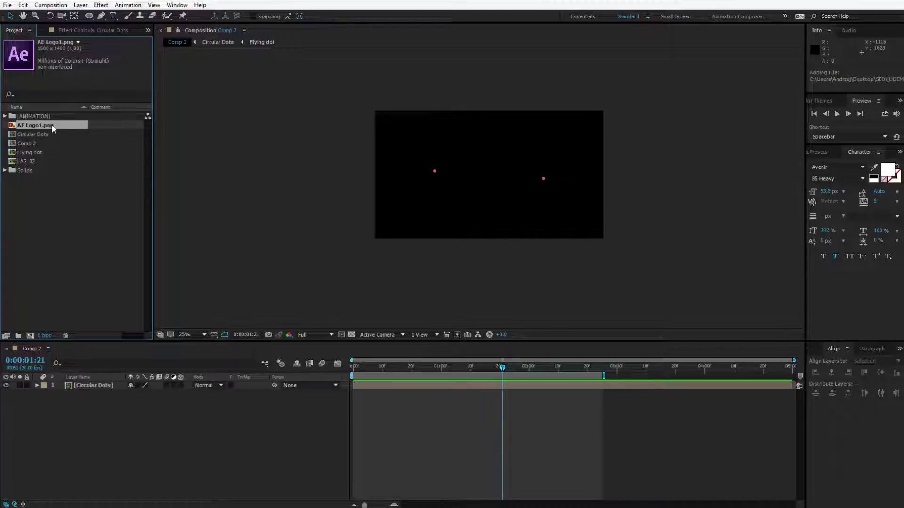
# Add AE Logo1.png to Comp 2, scale it to about 27%, and extend the work area to full length
pyautogui.moveTo(50, 125); pyautogui.dragTo(112, 421)
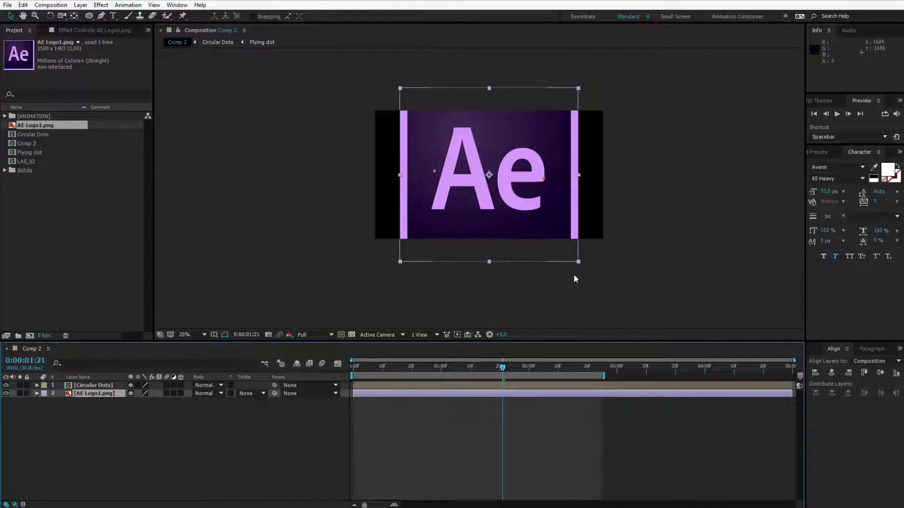
pyautogui.moveTo(578, 263); pyautogui.dragTo(507, 214)
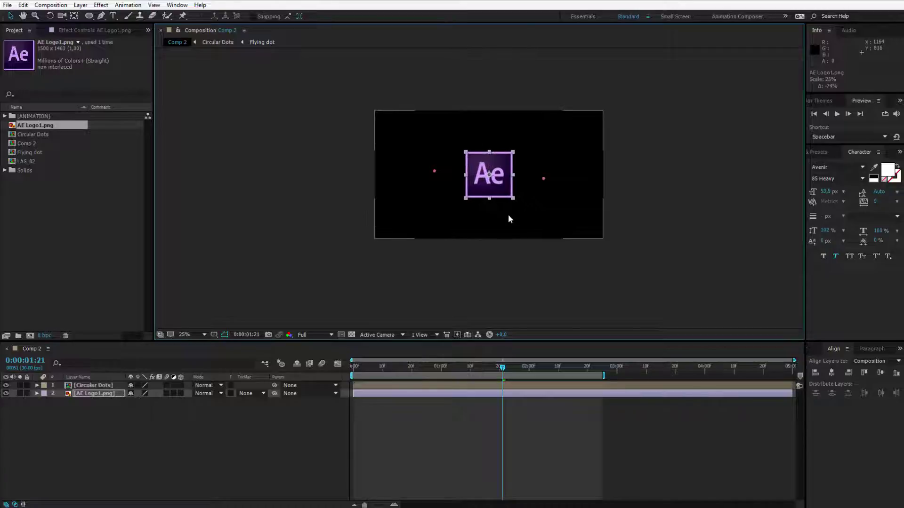
pyautogui.click(93, 394)
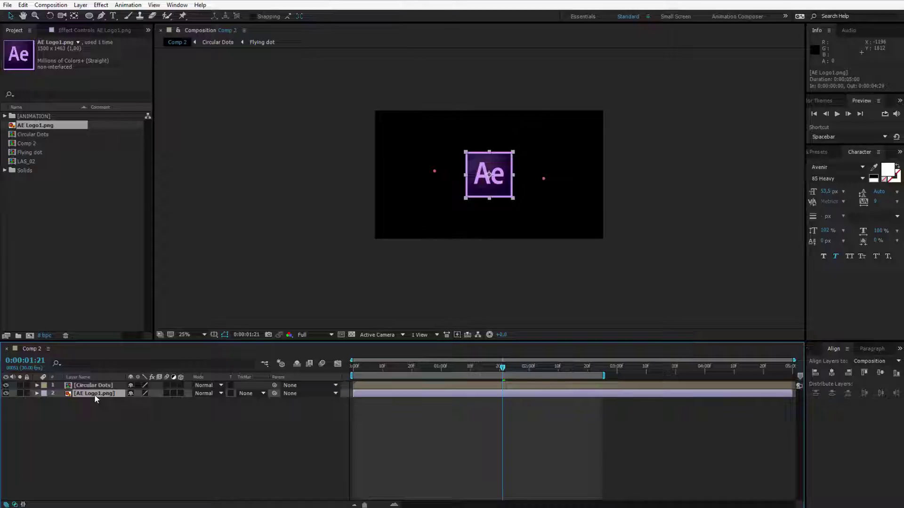
pyautogui.moveTo(603, 376); pyautogui.dragTo(794, 375)
# Pre-compose the AE Logo1.png layer into a new composition named LOGO
pyautogui.rightClick(96, 397)
pyautogui.click(155, 307)
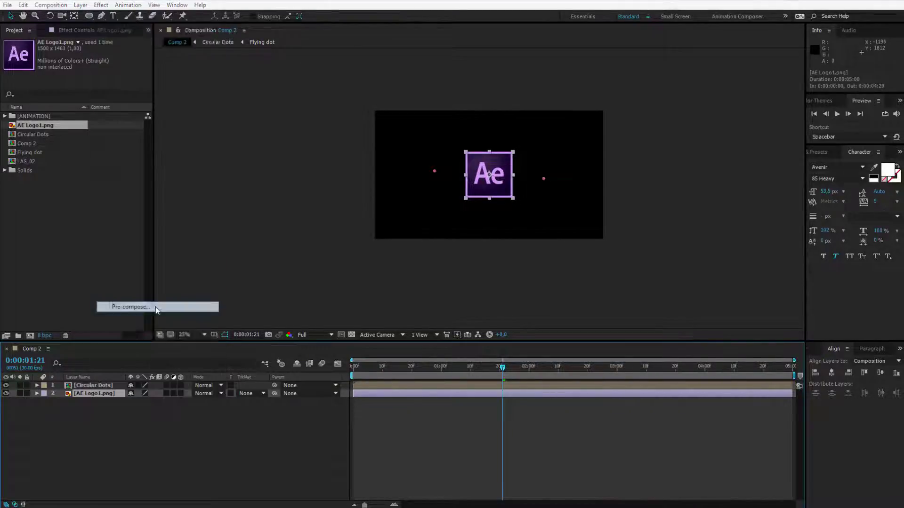
pyautogui.press('BackSpace')
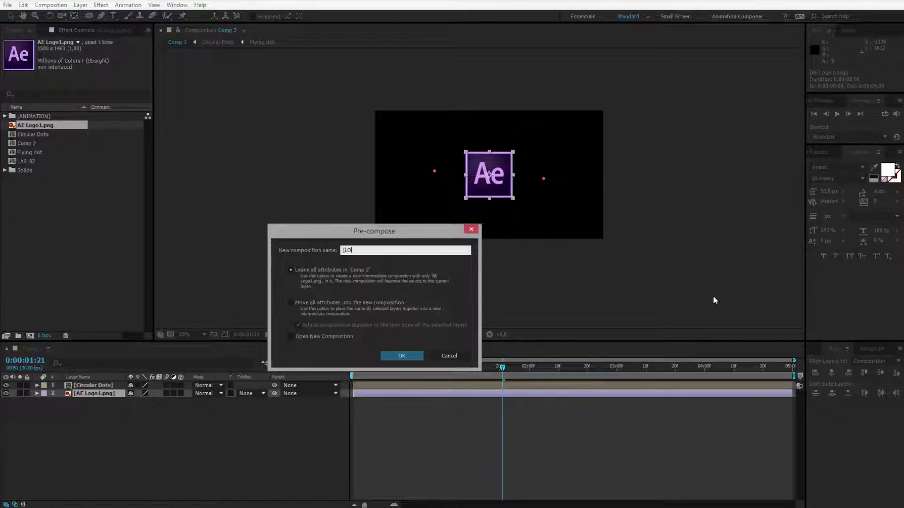
pyautogui.press('Return')
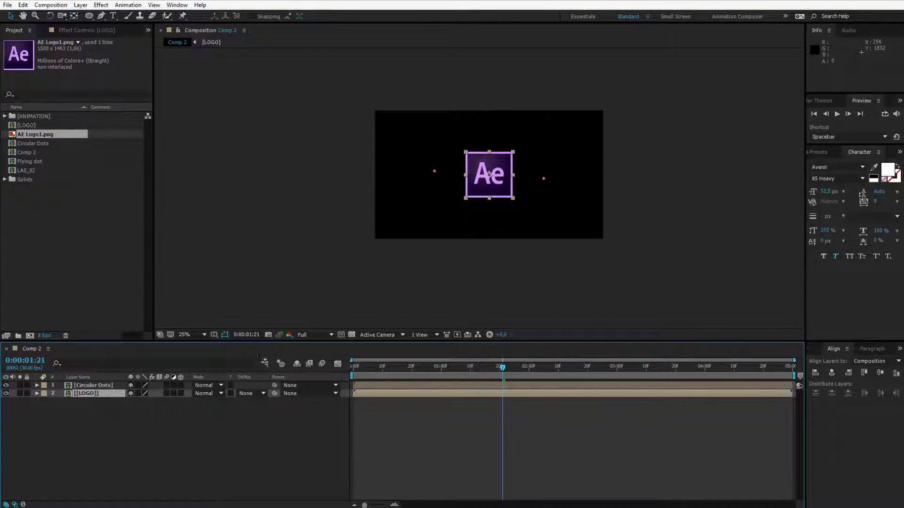
# Open the LOGO precomposition and scale the logo image down to 68%
pyautogui.doubleClick(87, 393)
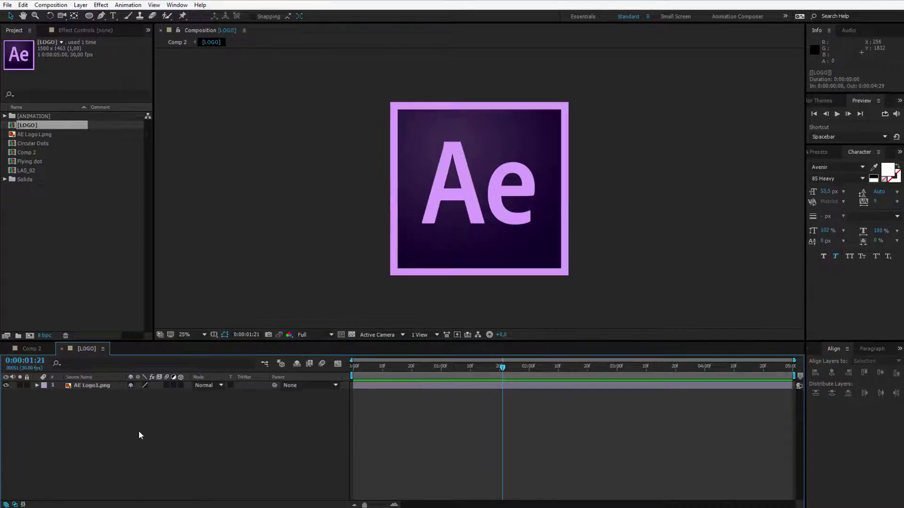
pyautogui.click(484, 232)
pyautogui.moveTo(568, 279); pyautogui.dragTo(540, 249)
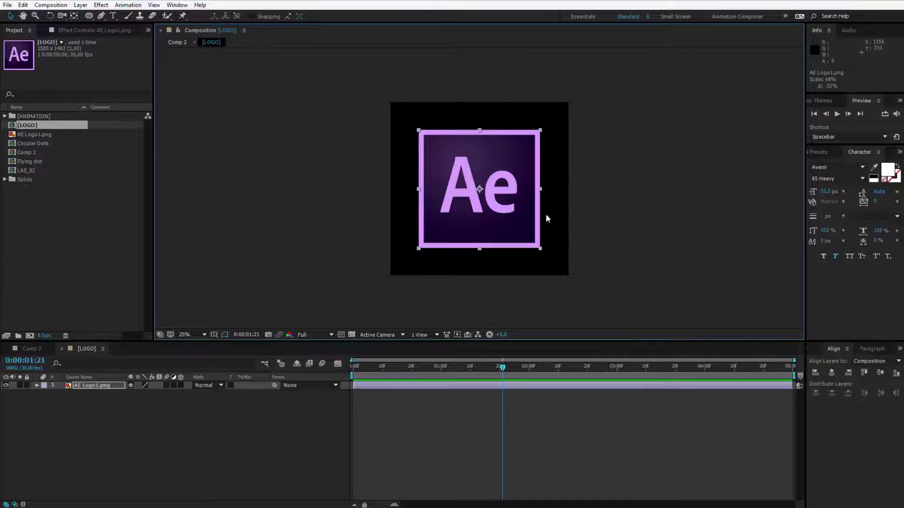
pyautogui.click(570, 243)
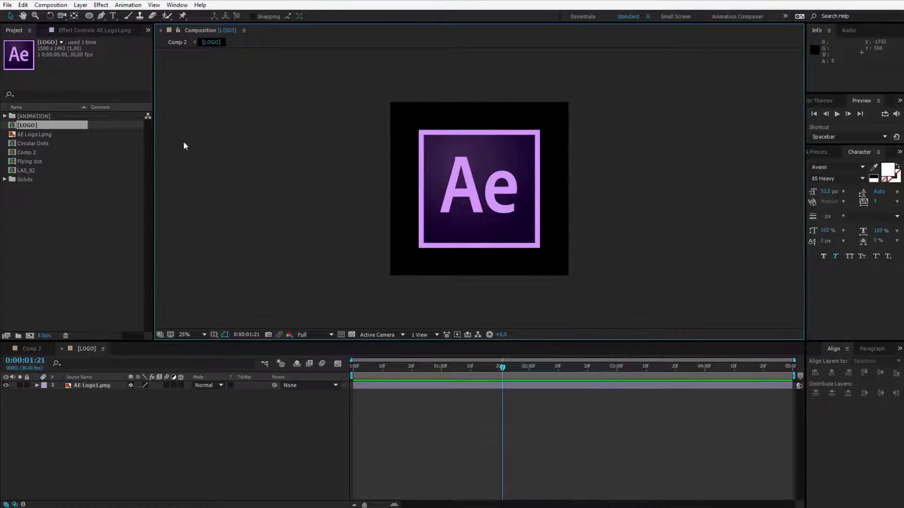
# Resize the LOGO composition to 1920 x 1028 and scale the logo down to 48%
pyautogui.click(51, 5)
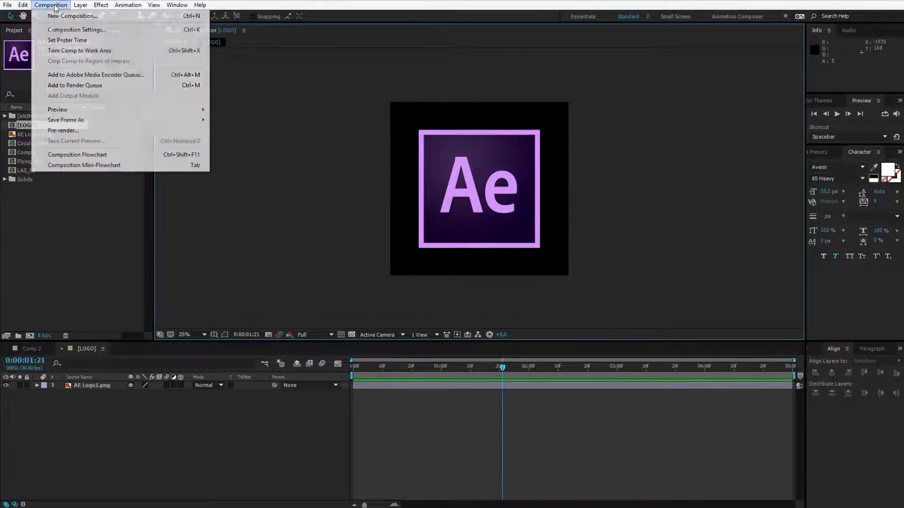
pyautogui.click(78, 29)
pyautogui.click(383, 205)
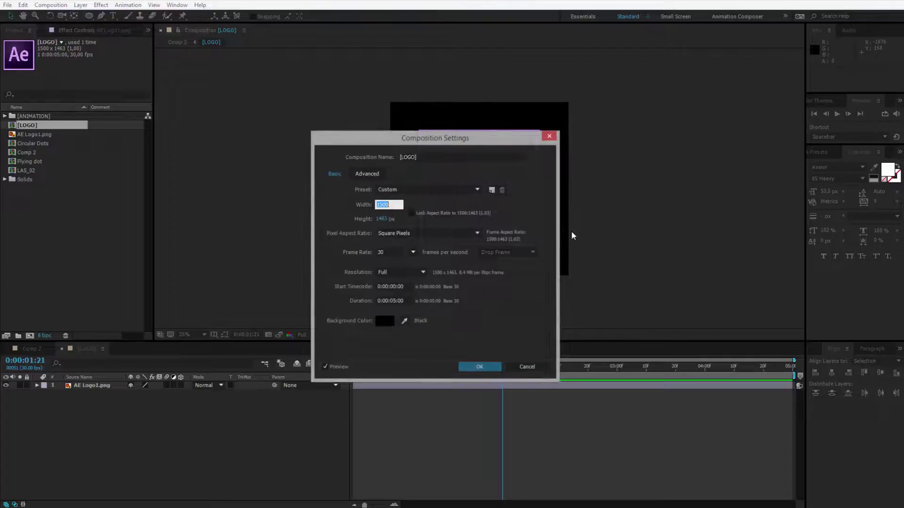
pyautogui.write('1920')
pyautogui.press('Tab')
pyautogui.write('1028')
pyautogui.press('Return')
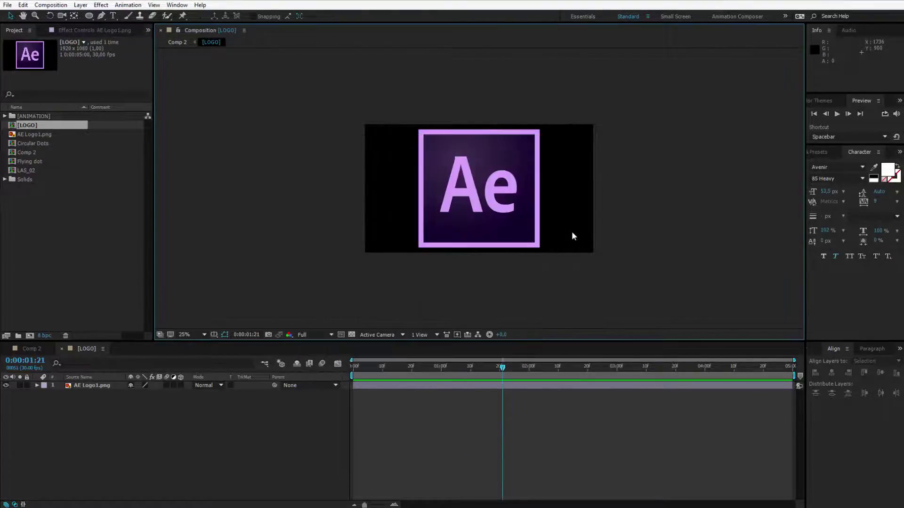
pyautogui.click(489, 208)
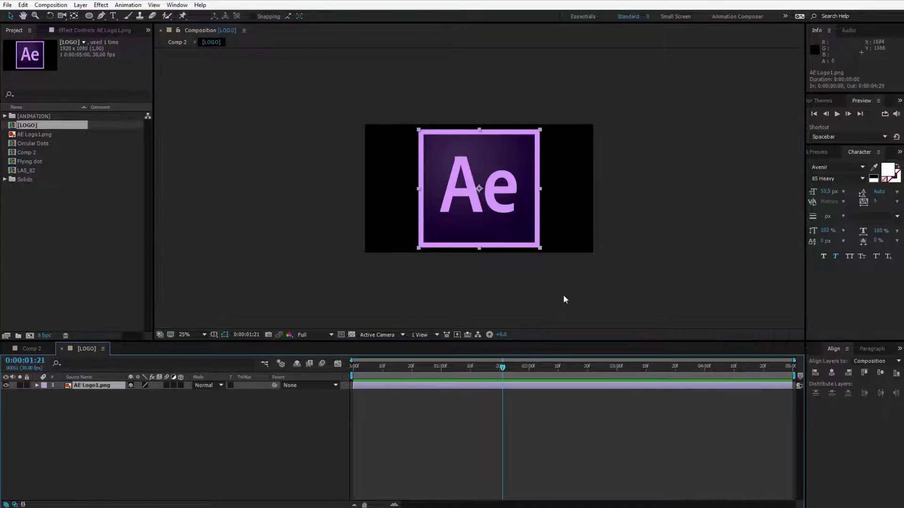
pyautogui.moveTo(542, 248); pyautogui.dragTo(524, 233)
# Back in Comp 2, check its composition settings and enlarge the LOGO layer to 38%
pyautogui.click(63, 348)
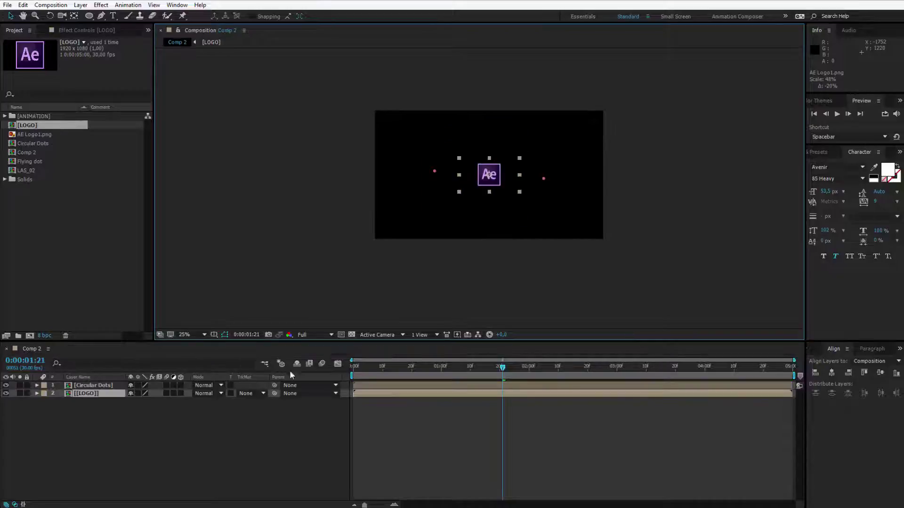
pyautogui.click(99, 402)
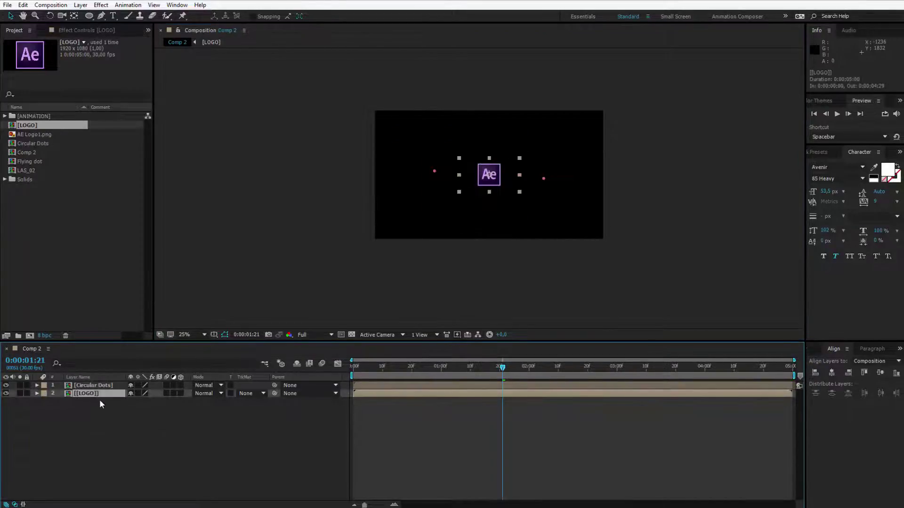
pyautogui.hotkey('ctrl', 'k')
pyautogui.press('Escape')
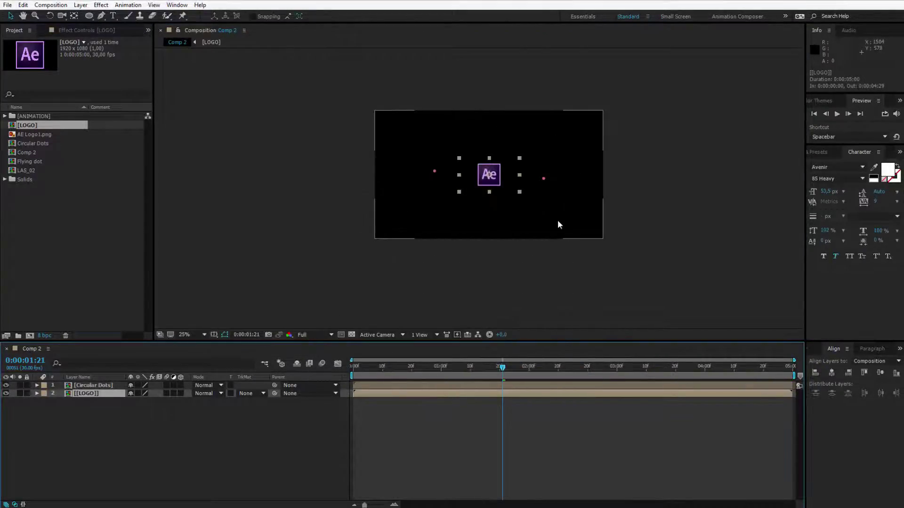
pyautogui.moveTo(521, 193); pyautogui.dragTo(532, 198)
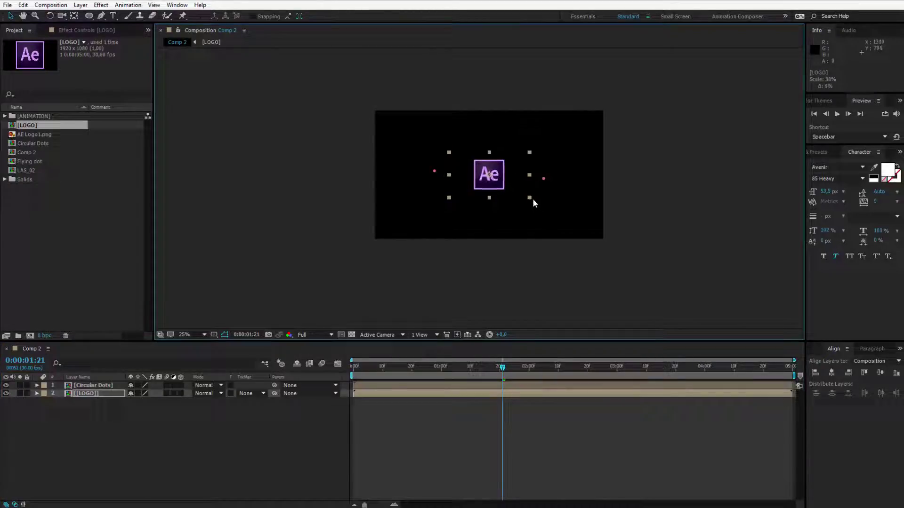
pyautogui.click(475, 279)
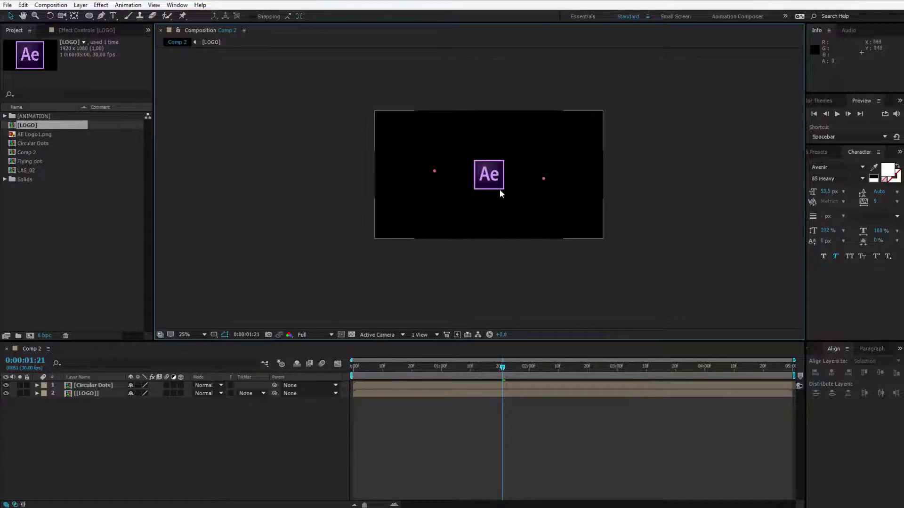
# Scale the LOGO layer up slightly to about 41% and clear the selection
pyautogui.click(94, 386)
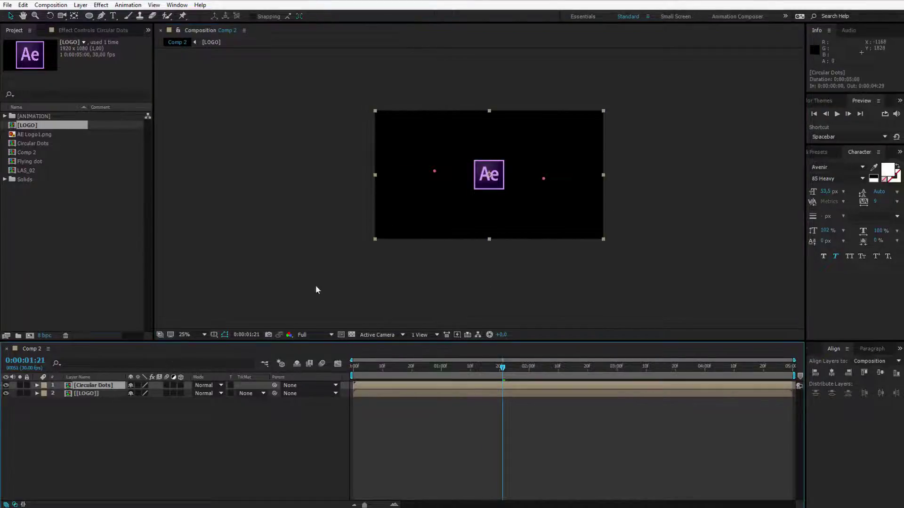
pyautogui.click(73, 394)
pyautogui.moveTo(530, 196); pyautogui.dragTo(535, 201)
pyautogui.click(224, 442)
pyautogui.press('q')
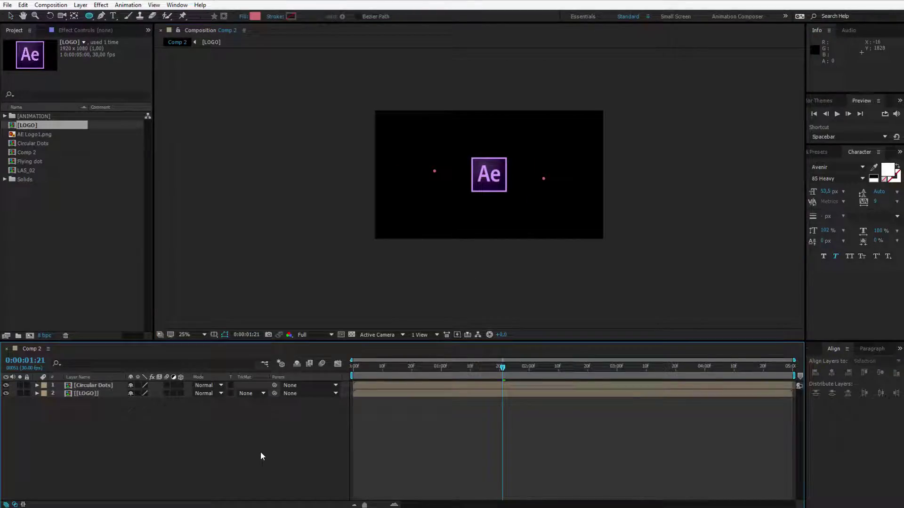
# Draw a circle over the logo at 50% zoom and align it to the composition's horizontal and vertical centre
pyautogui.moveTo(87, 18); pyautogui.dragTo(143, 37)
pyautogui.press('.')
pyautogui.moveTo(498, 162); pyautogui.dragTo(583, 215)
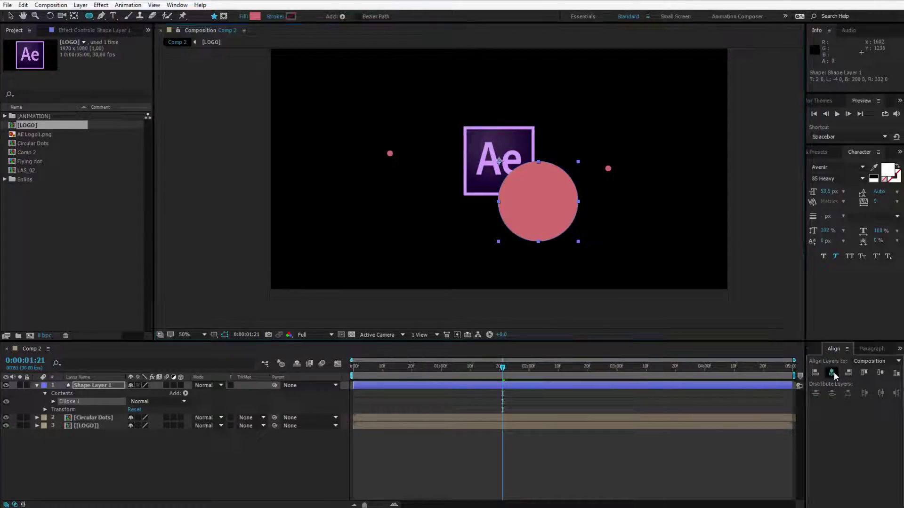
pyautogui.click(834, 372)
pyautogui.click(882, 371)
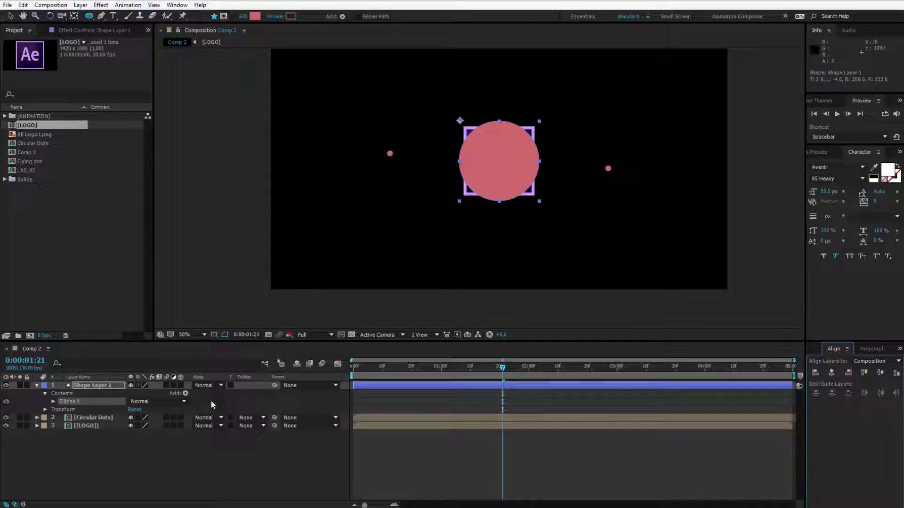
# Turn on the Title/Action Safe guides and zoom in on the circle
pyautogui.click(214, 334)
pyautogui.click(236, 348)
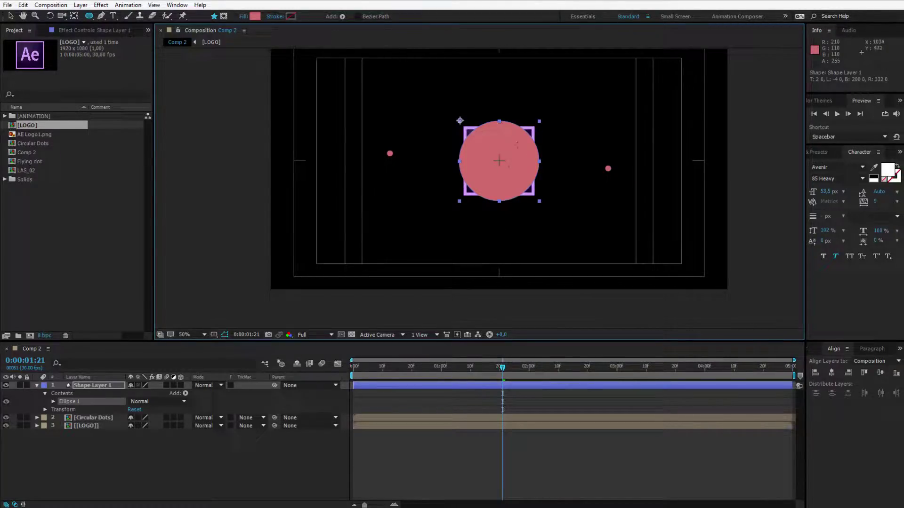
pyautogui.press('.')
pyautogui.press('.')
pyautogui.press('h')
pyautogui.moveTo(537, 139); pyautogui.dragTo(468, 279)
# Move Shape Layer 1's anchor point to the circle's exact centre, then zoom back out
pyautogui.click(74, 15)
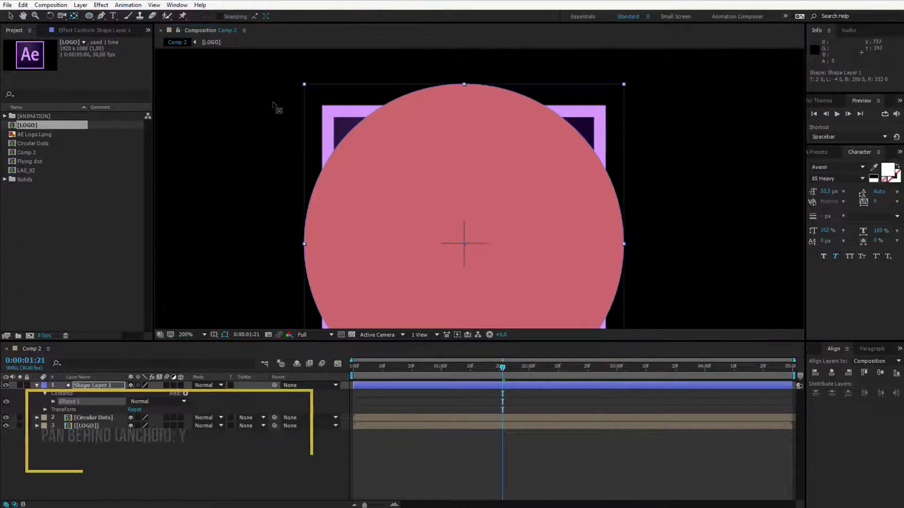
pyautogui.click(464, 244)
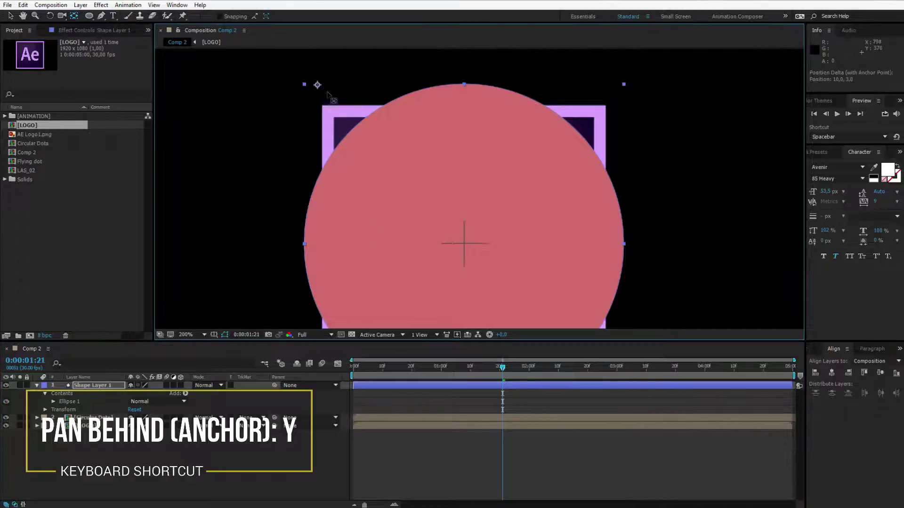
pyautogui.click(464, 243)
pyautogui.scroll(3, 465, 245)
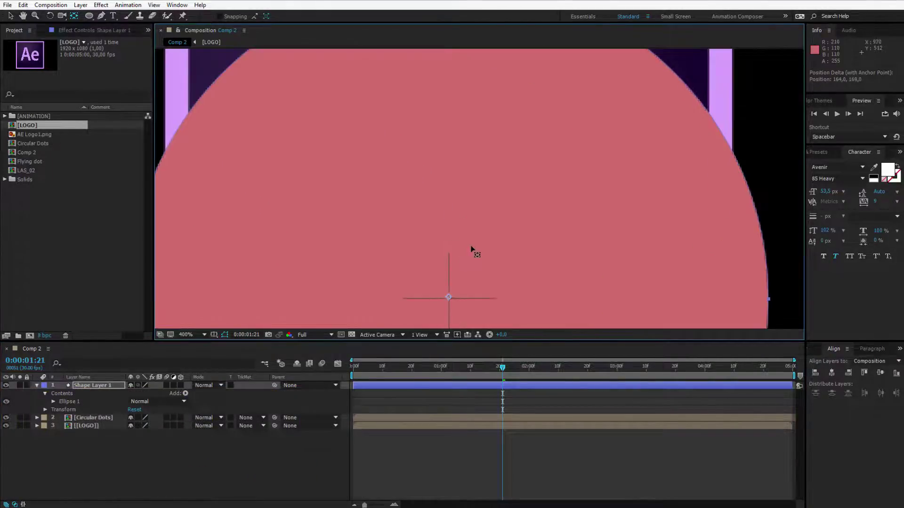
pyautogui.moveTo(481, 192); pyautogui.dragTo(479, 198)
pyautogui.scroll(1, 478, 195)
pyautogui.hotkey('shift', '/')
pyautogui.press(',')
pyautogui.press(',')
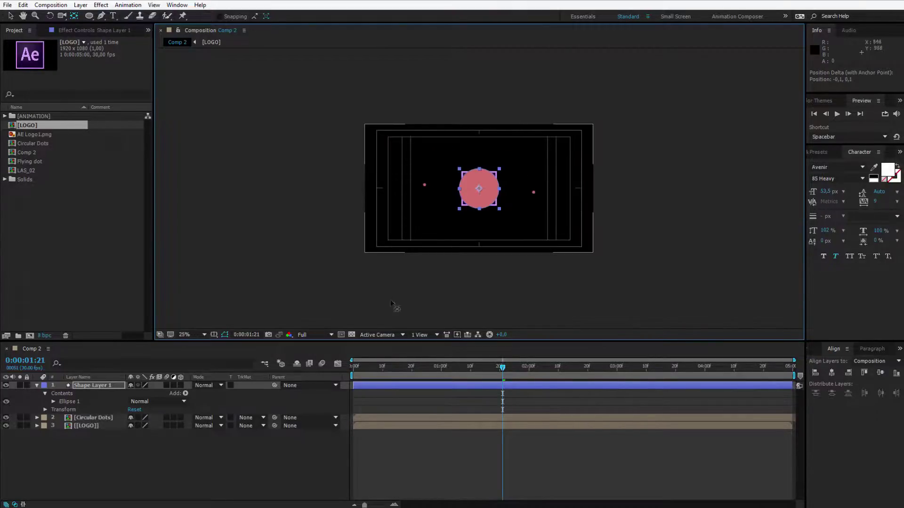
pyautogui.click(86, 385)
# Set a Scale keyframe at 0% on Shape Layer 1
pyautogui.click(88, 386)
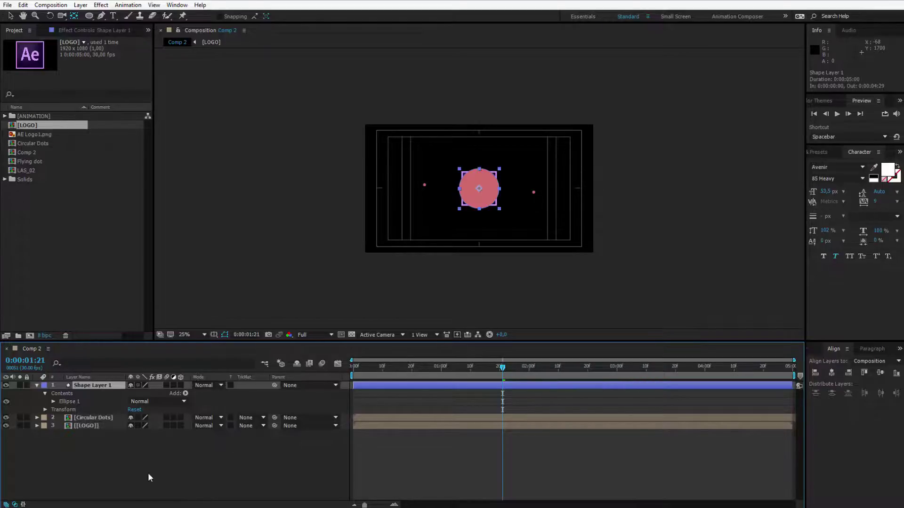
pyautogui.press('s')
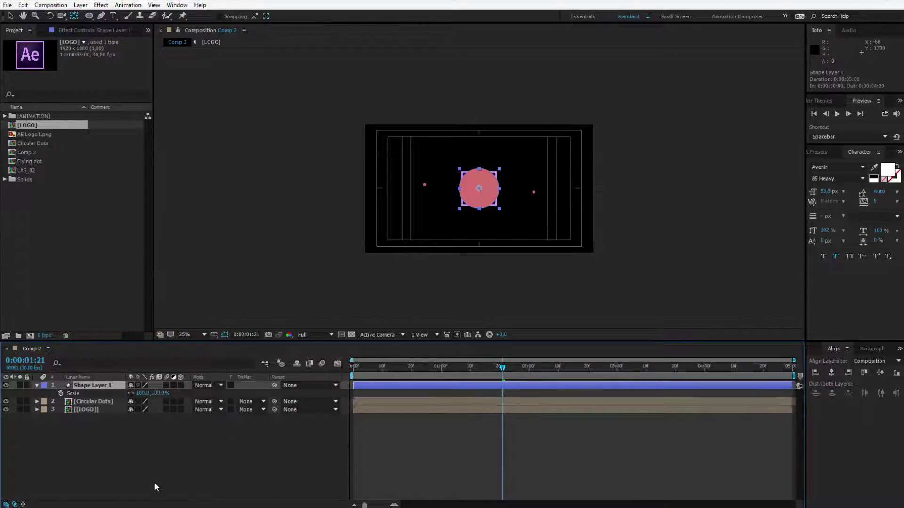
pyautogui.click(60, 393)
pyautogui.click(144, 393)
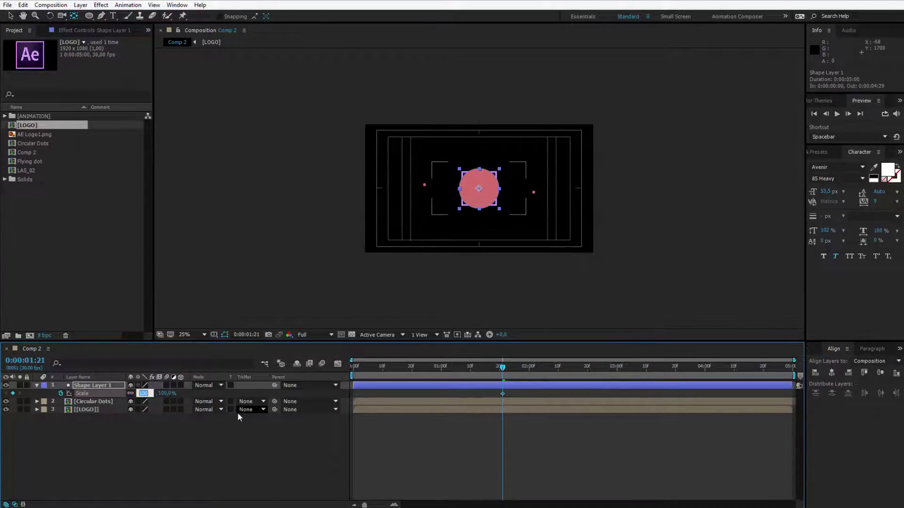
pyautogui.write('0')
pyautogui.press('Return')
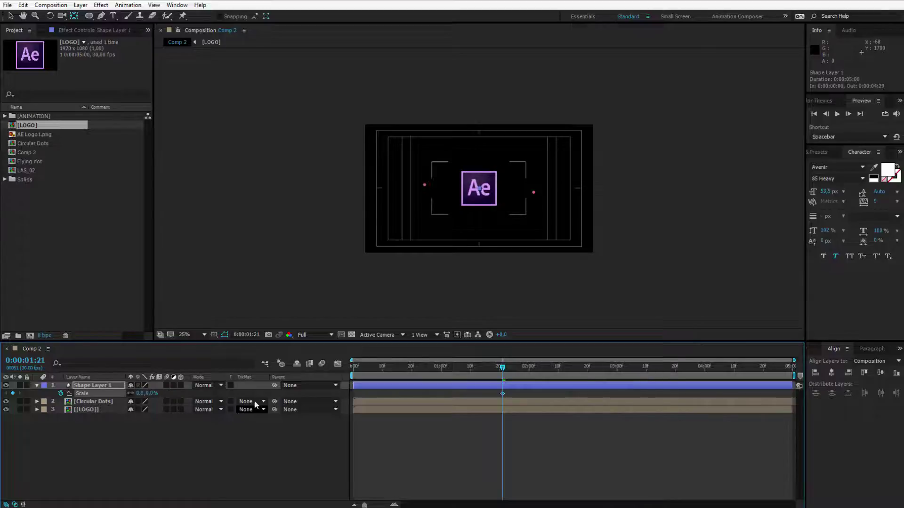
# Later in the timeline, scale the circle up to 151% and select both Scale keyframes
pyautogui.moveTo(503, 368); pyautogui.dragTo(572, 369)
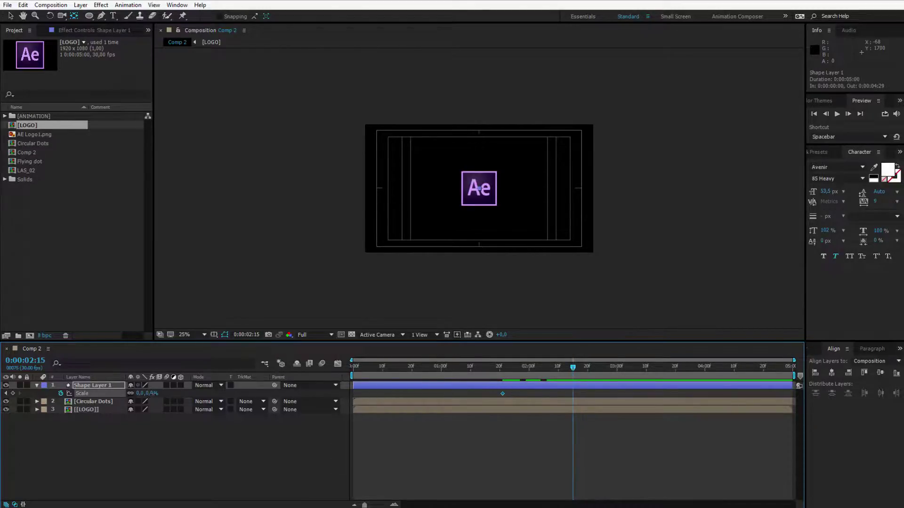
pyautogui.moveTo(140, 393); pyautogui.dragTo(232, 402)
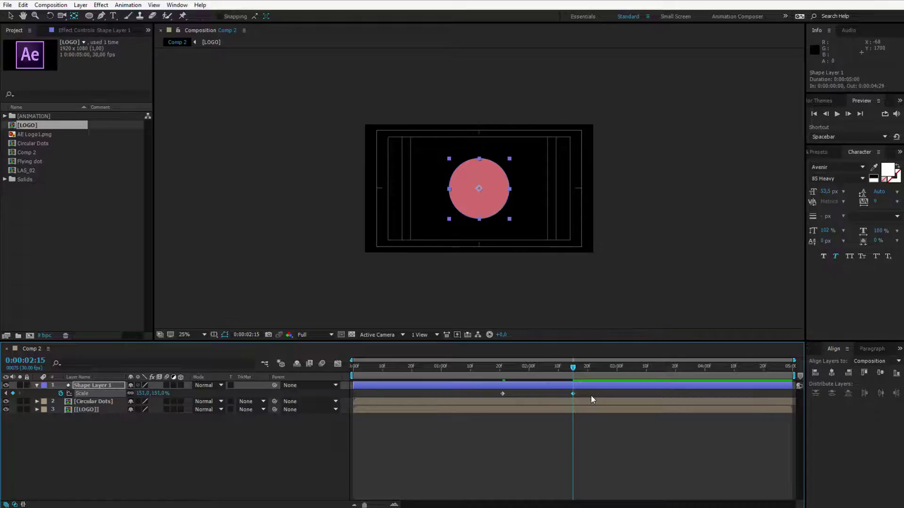
pyautogui.moveTo(591, 395); pyautogui.dragTo(362, 394)
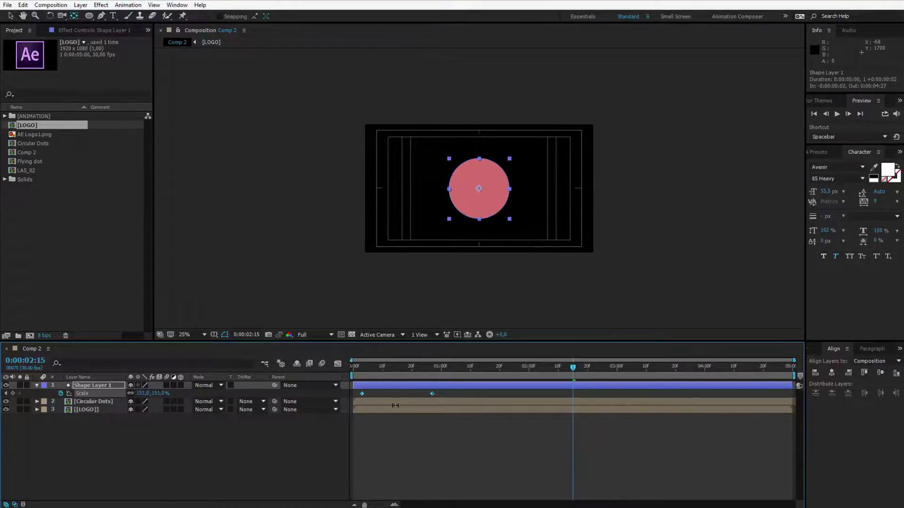
pyautogui.hotkey('ctrl', 'z')
# Move Shape Layer 1 down below Circular Dots so it sits directly above the logo layer
pyautogui.click(212, 459)
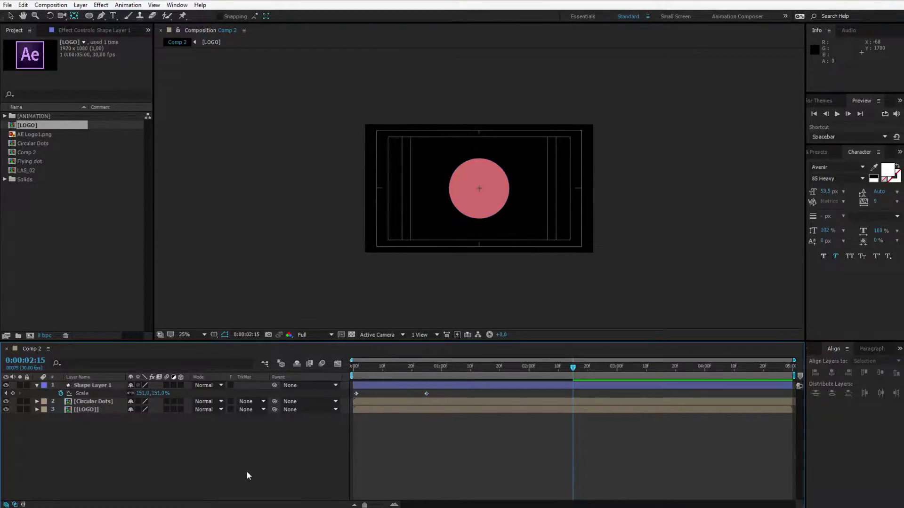
pyautogui.click(98, 385)
pyautogui.moveTo(99, 386); pyautogui.dragTo(104, 405)
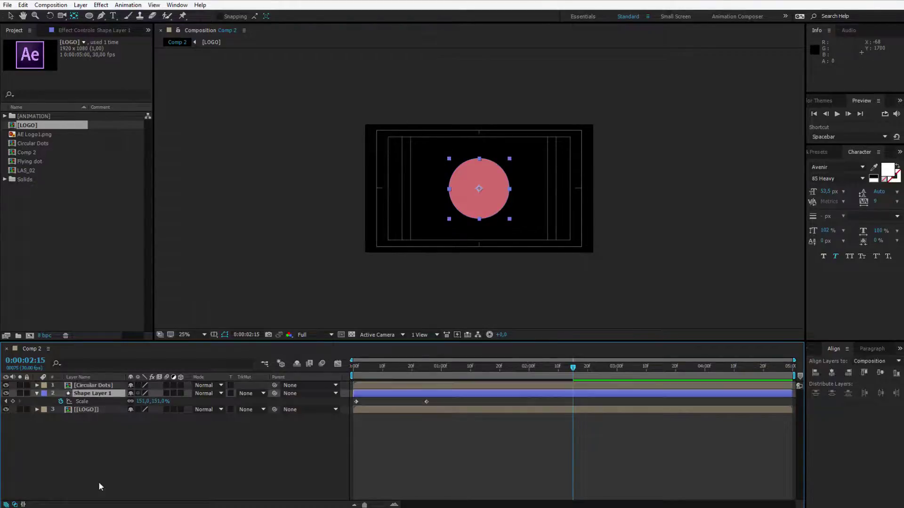
pyautogui.click(112, 485)
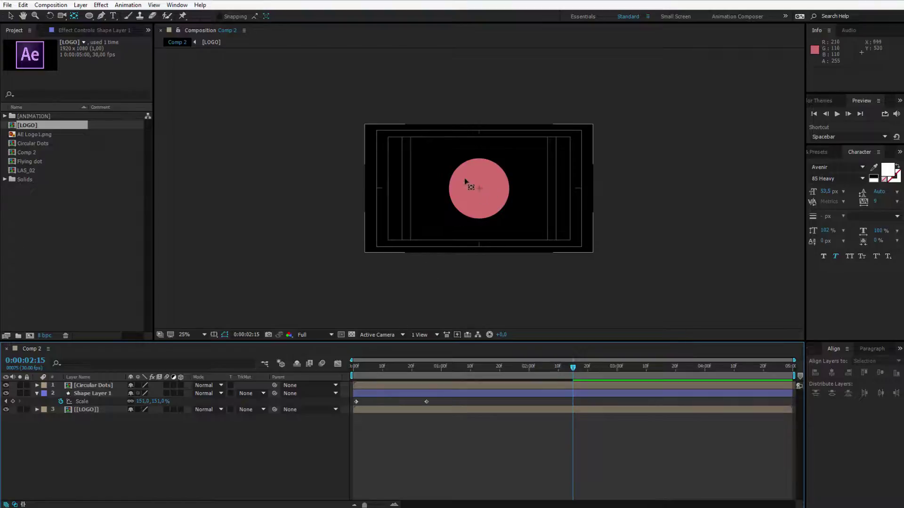
# Set the LOGO layer's track matte to Alpha Matte "Shape Layer 1"
pyautogui.click(82, 411)
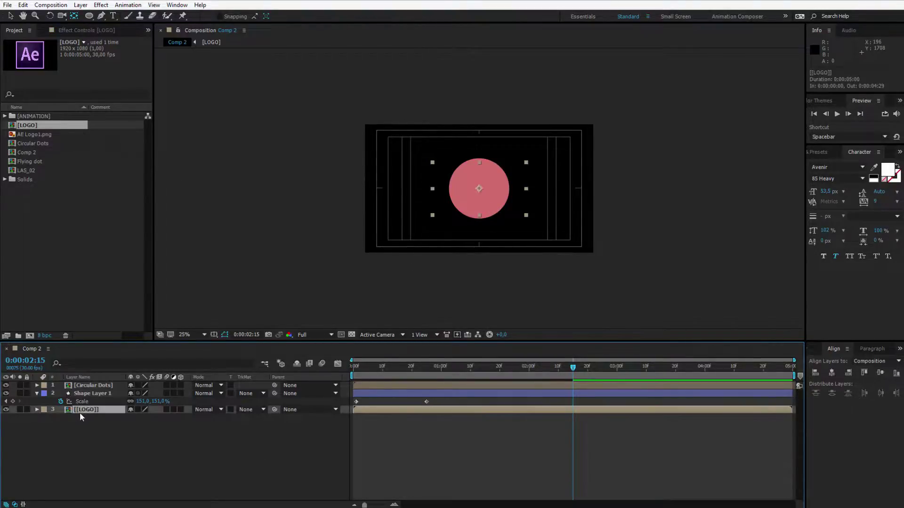
pyautogui.click(259, 409)
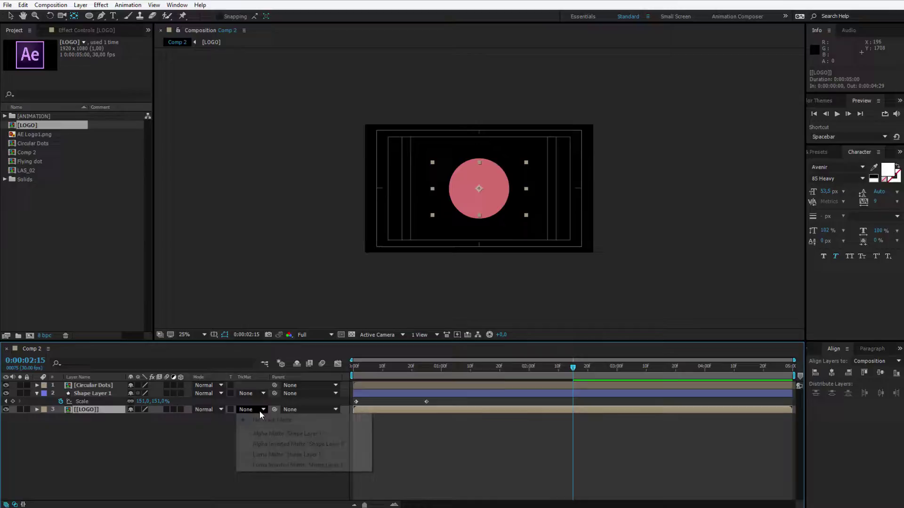
pyautogui.click(304, 437)
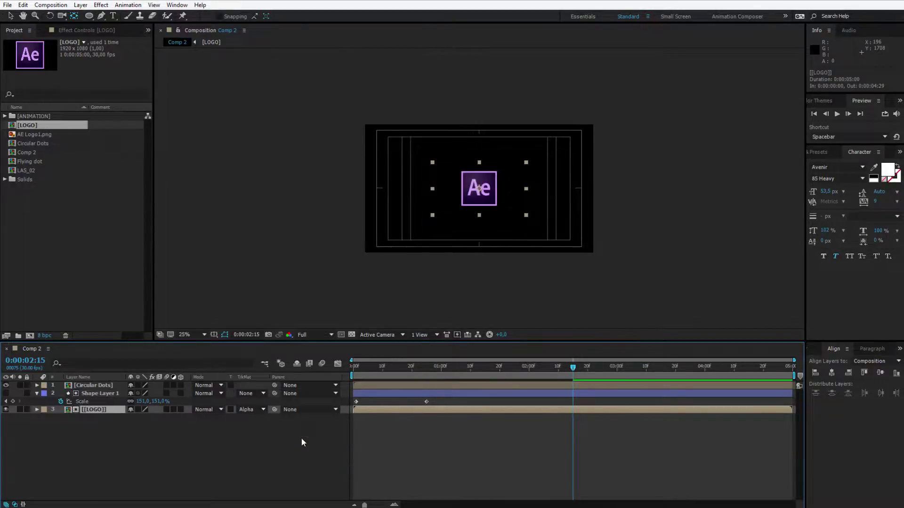
# Rename the circle's shape layer to REVEALER
pyautogui.click(101, 393)
pyautogui.press('Return')
pyautogui.write('REVEALER')
pyautogui.press('Return')
# Move the second Scale keyframe to about 0:00:00:24 and scrub to check the reveal timing
pyautogui.moveTo(367, 370); pyautogui.dragTo(389, 405)
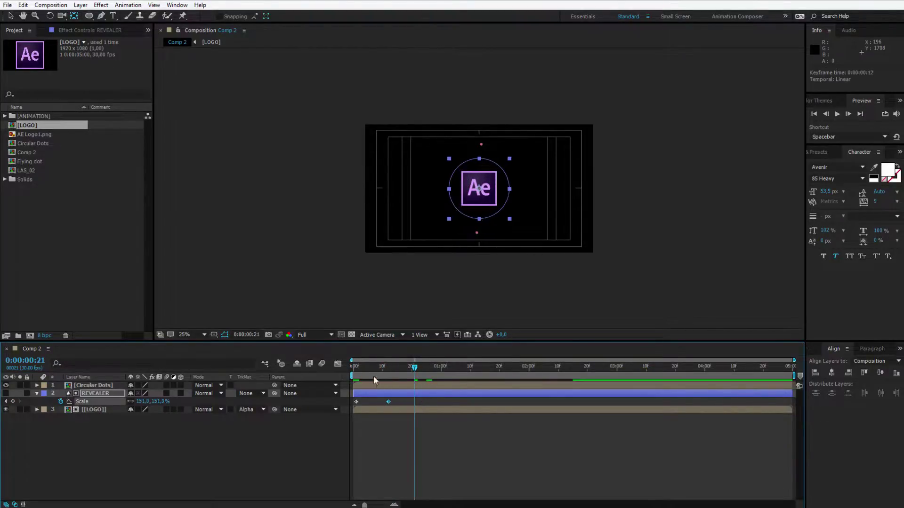
pyautogui.moveTo(372, 375); pyautogui.dragTo(429, 381)
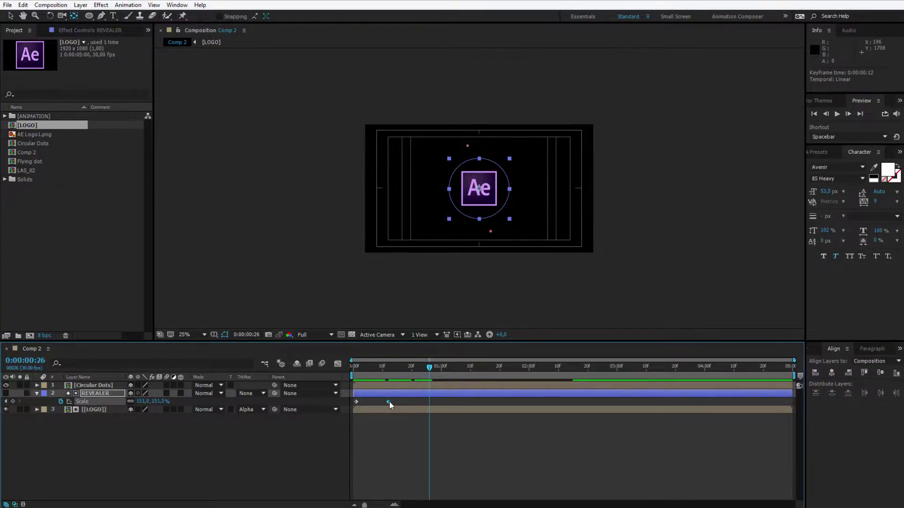
pyautogui.moveTo(389, 401); pyautogui.dragTo(421, 405)
pyautogui.moveTo(403, 375); pyautogui.dragTo(423, 381)
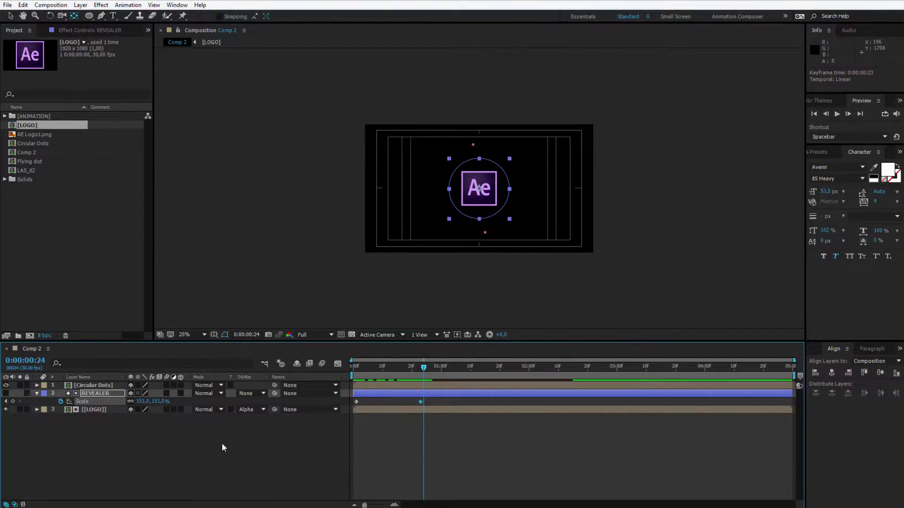
pyautogui.click(103, 410)
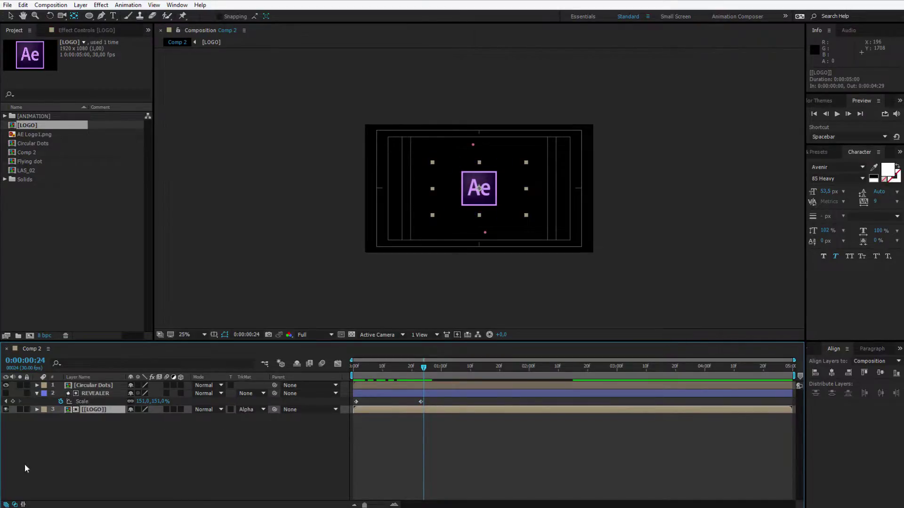
pyautogui.click(14, 504)
pyautogui.click(15, 505)
pyautogui.click(15, 505)
pyautogui.click(14, 505)
# Apply Easy Ease to both REVEALER Scale keyframes
pyautogui.moveTo(440, 400); pyautogui.dragTo(355, 401)
pyautogui.rightClick(354, 401)
pyautogui.moveTo(414, 507)
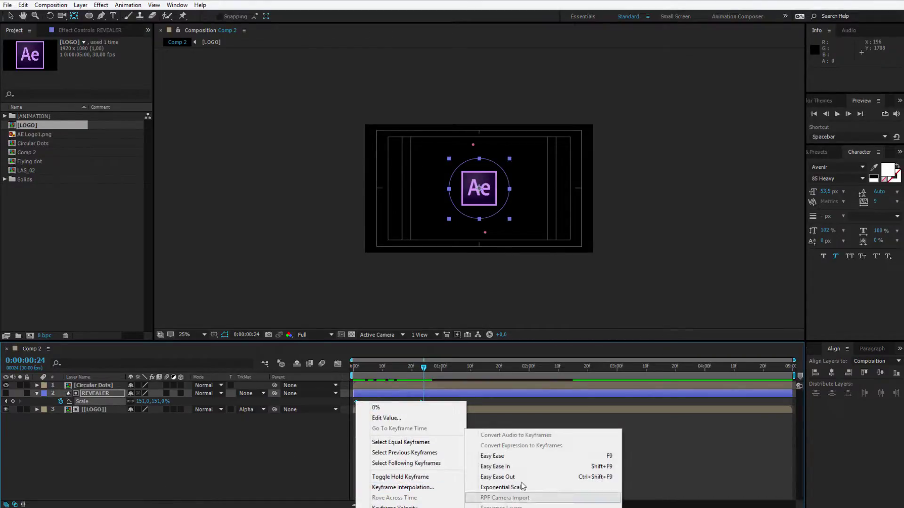
pyautogui.click(519, 456)
# Preview the reveal from the start, turn off the Title/Action Safe guides, and preview again
pyautogui.moveTo(368, 363); pyautogui.dragTo(353, 364)
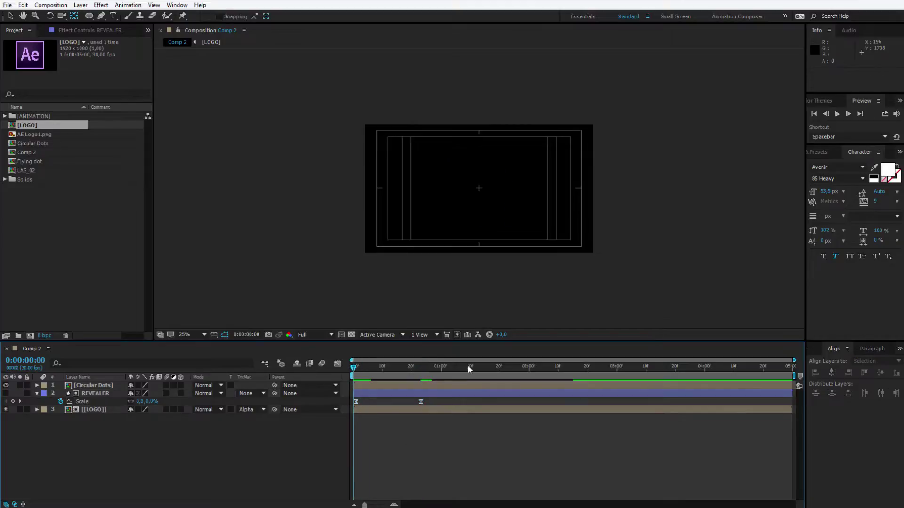
pyautogui.press('space')
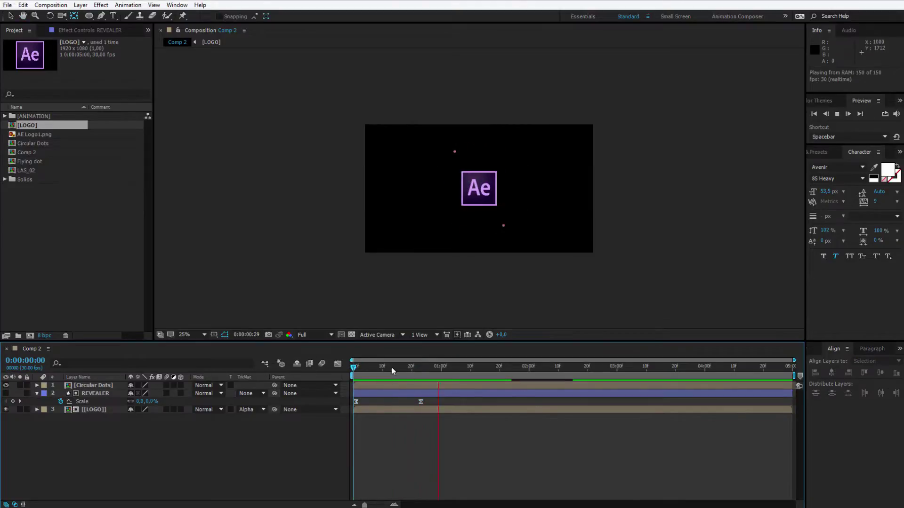
pyautogui.press('space')
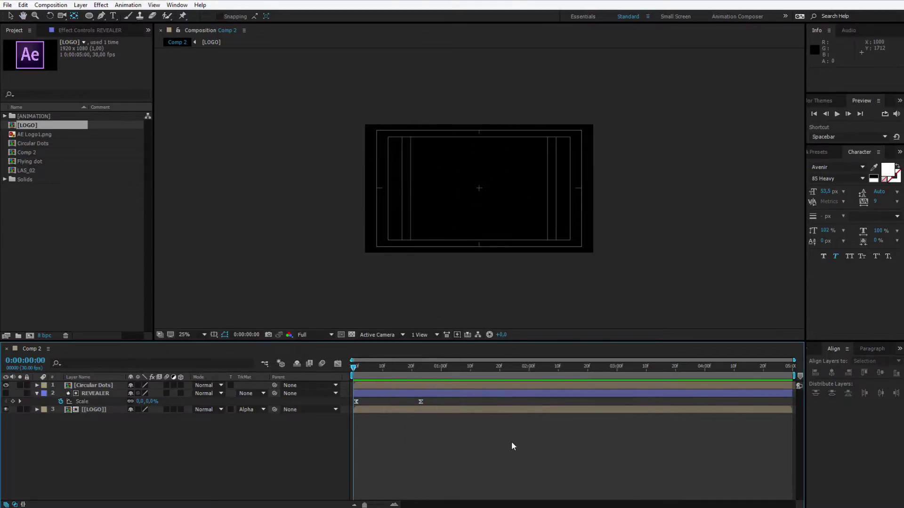
pyautogui.click(213, 334)
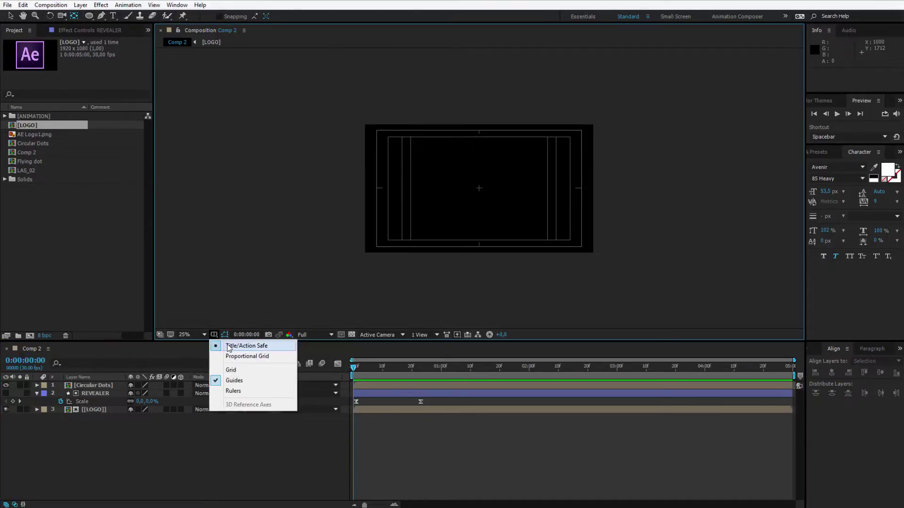
pyautogui.click(233, 347)
pyautogui.press('space')
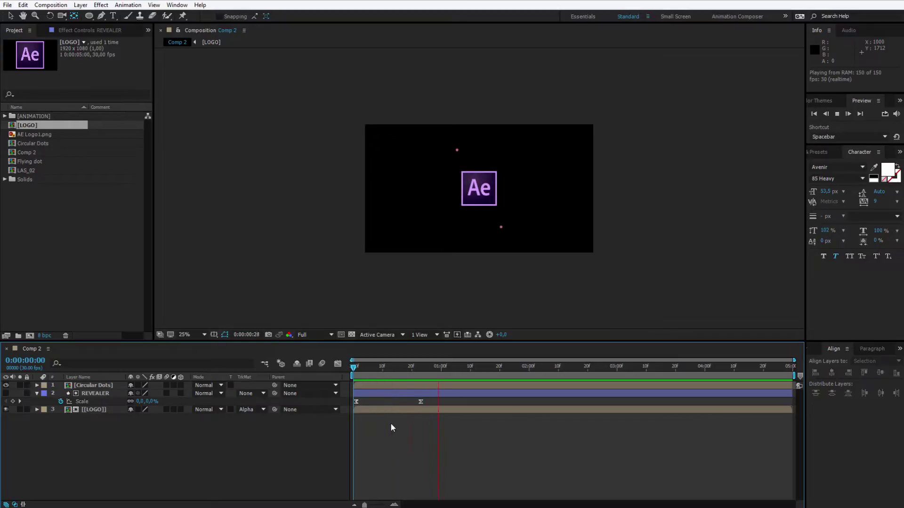